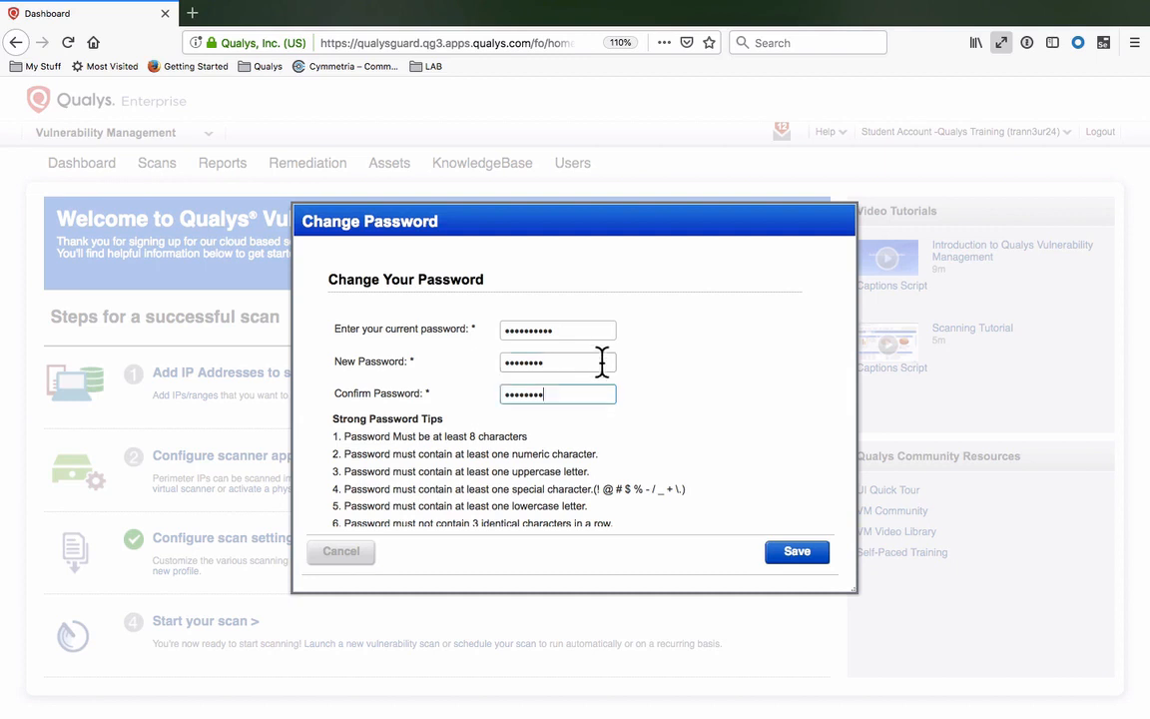
- Save the new account password and dismiss the success message to return to the login page
click(800, 561)
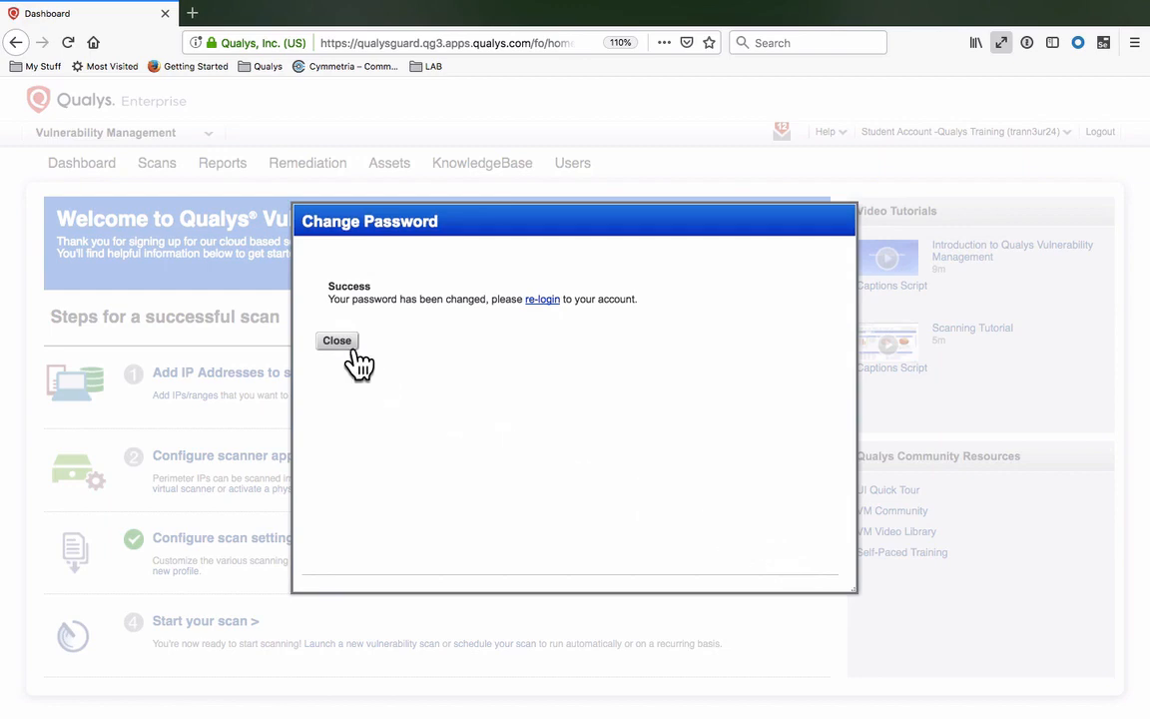
click(352, 351)
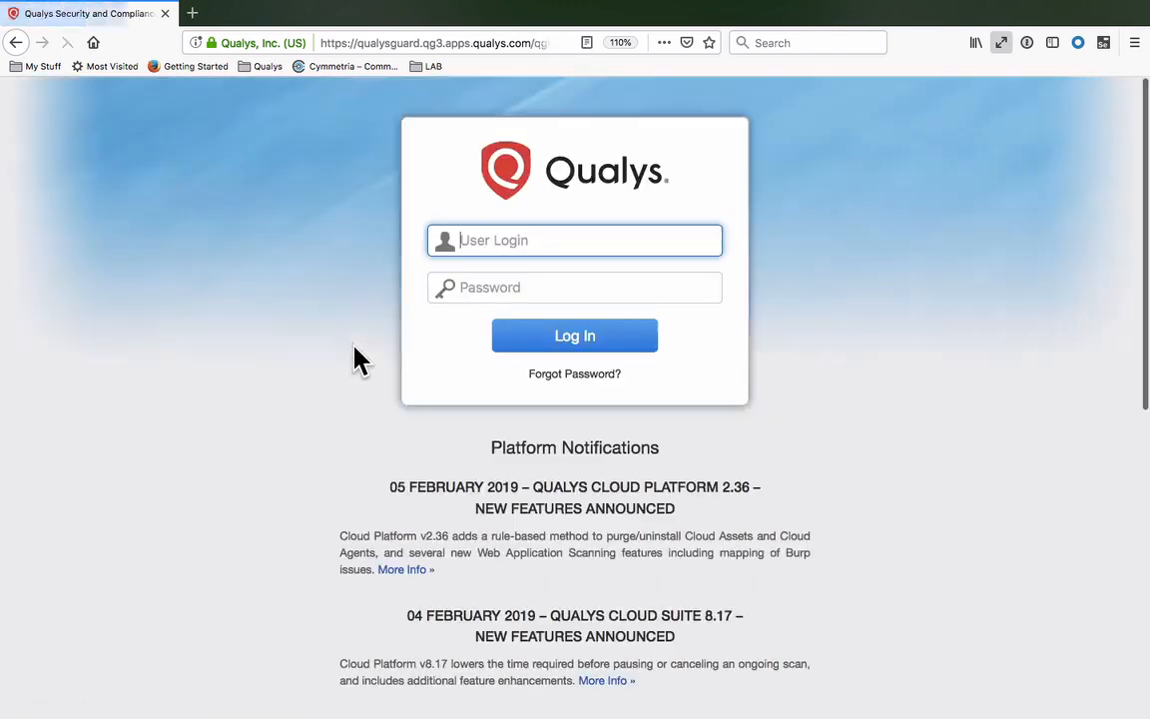
- Log in with the user login and new password, then enable the new data security model
text(trann3ur24)
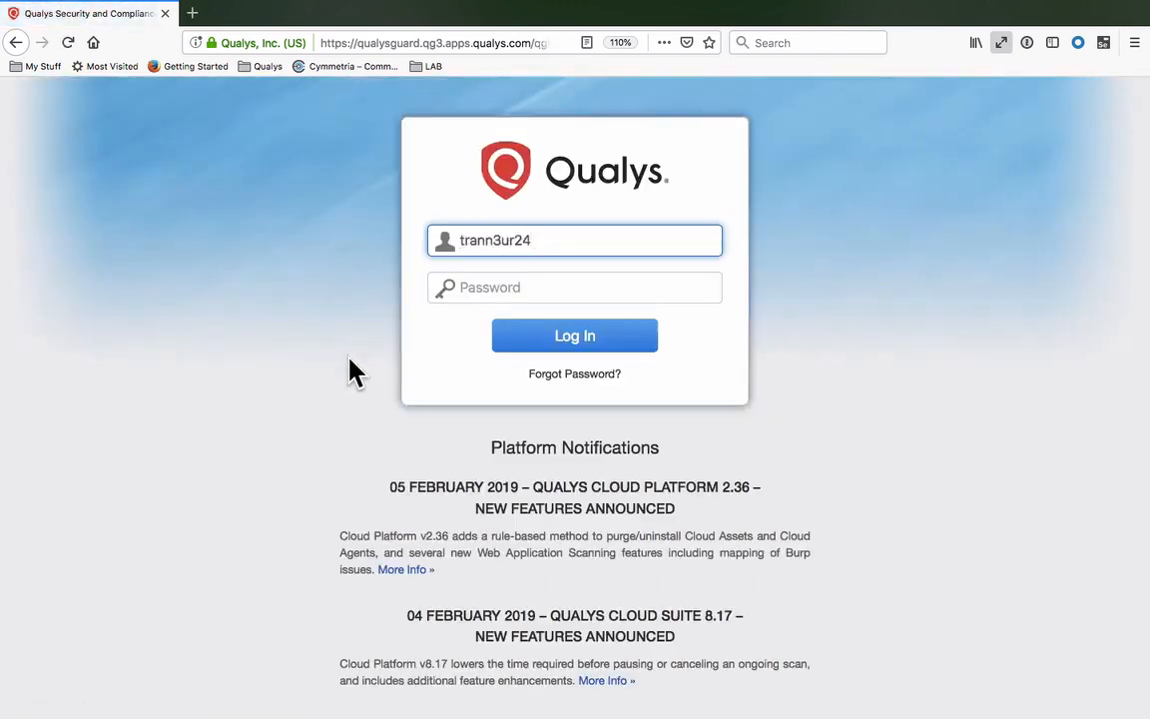
key(Tab)
text(********)
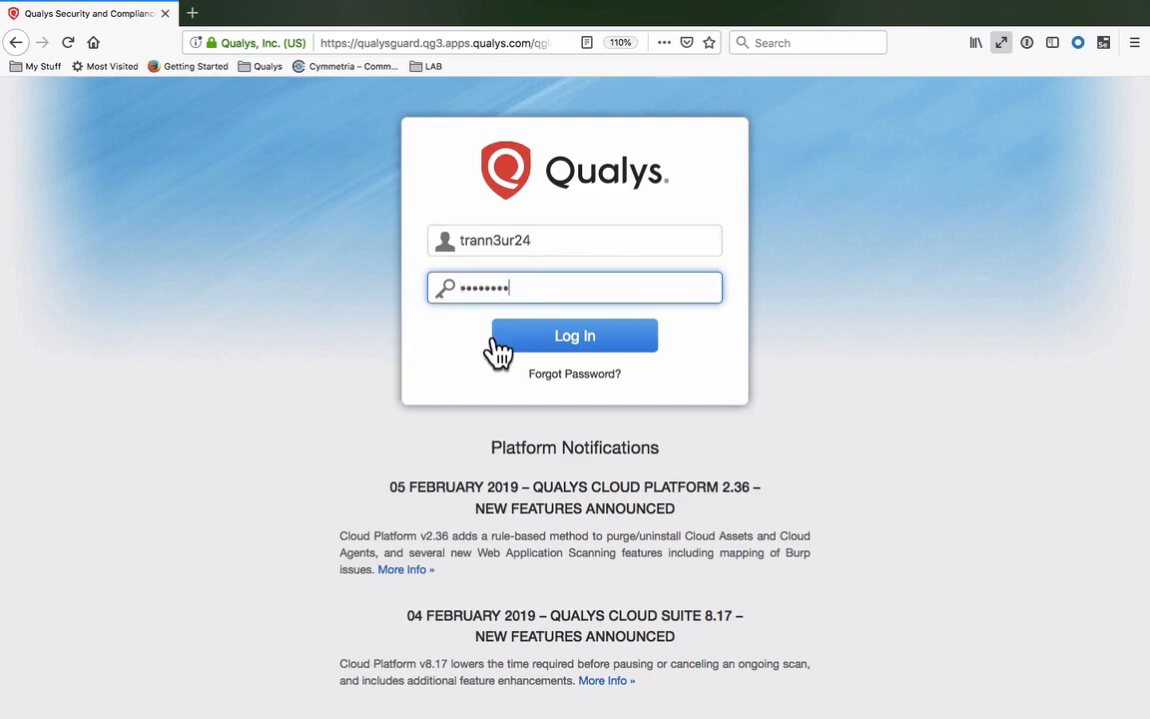
click(495, 340)
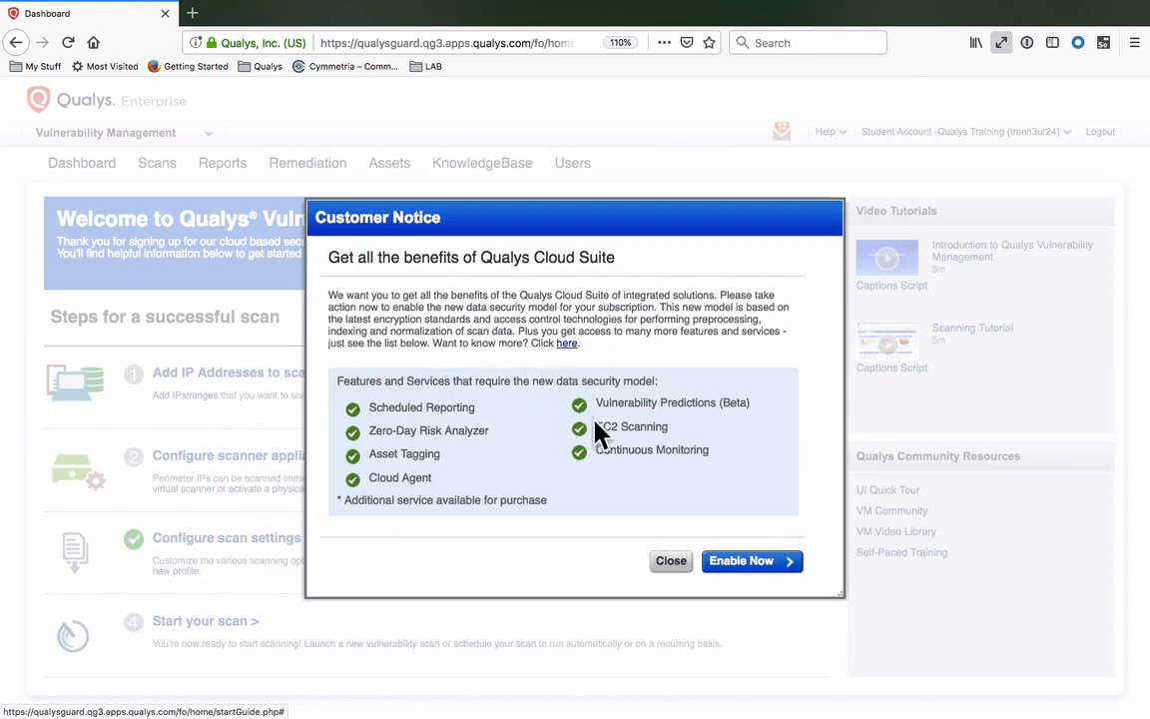
click(739, 565)
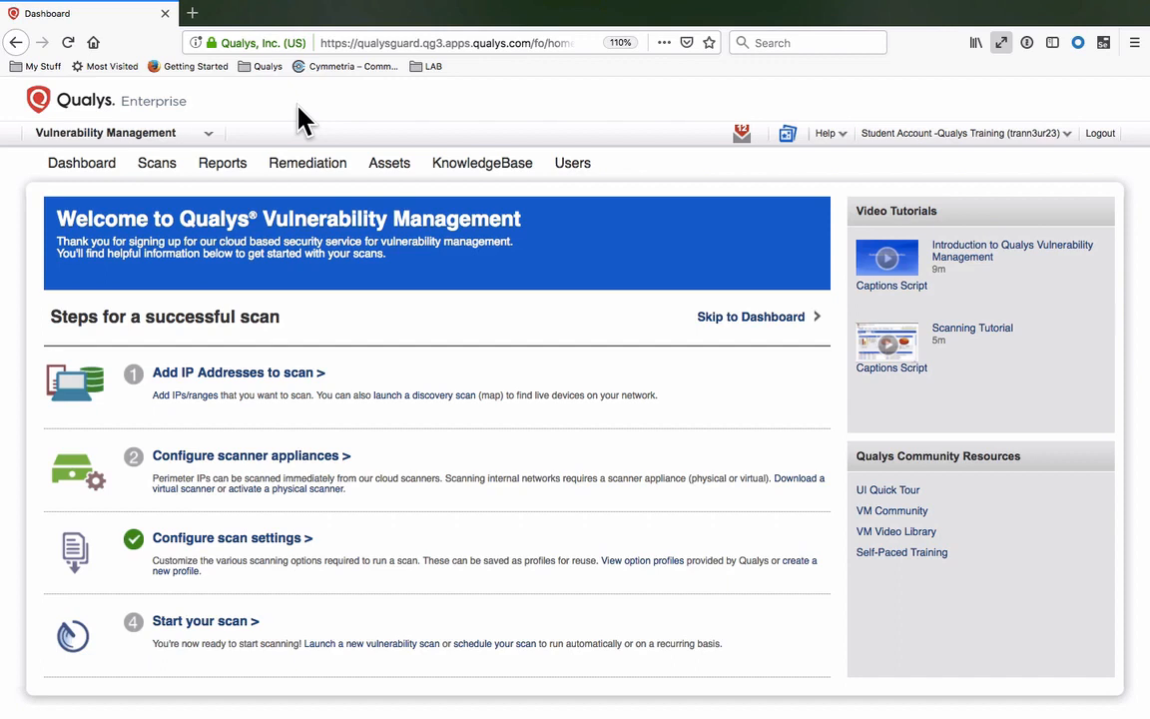
click(210, 138)
click(829, 140)
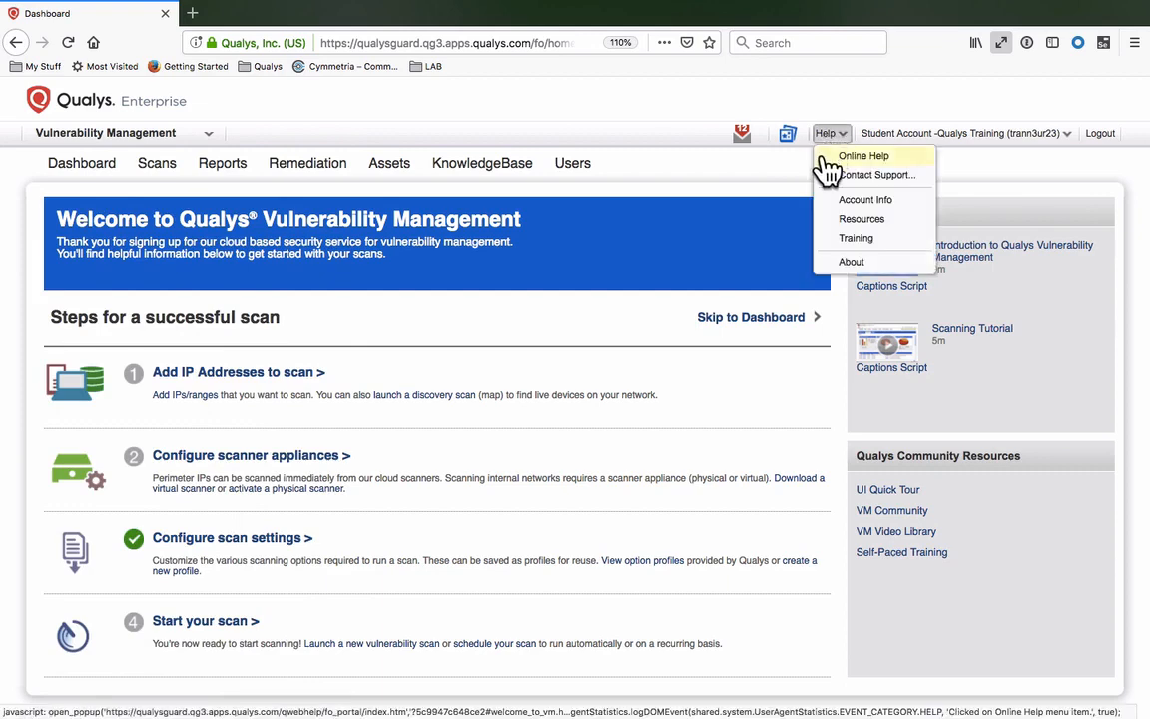
click(825, 158)
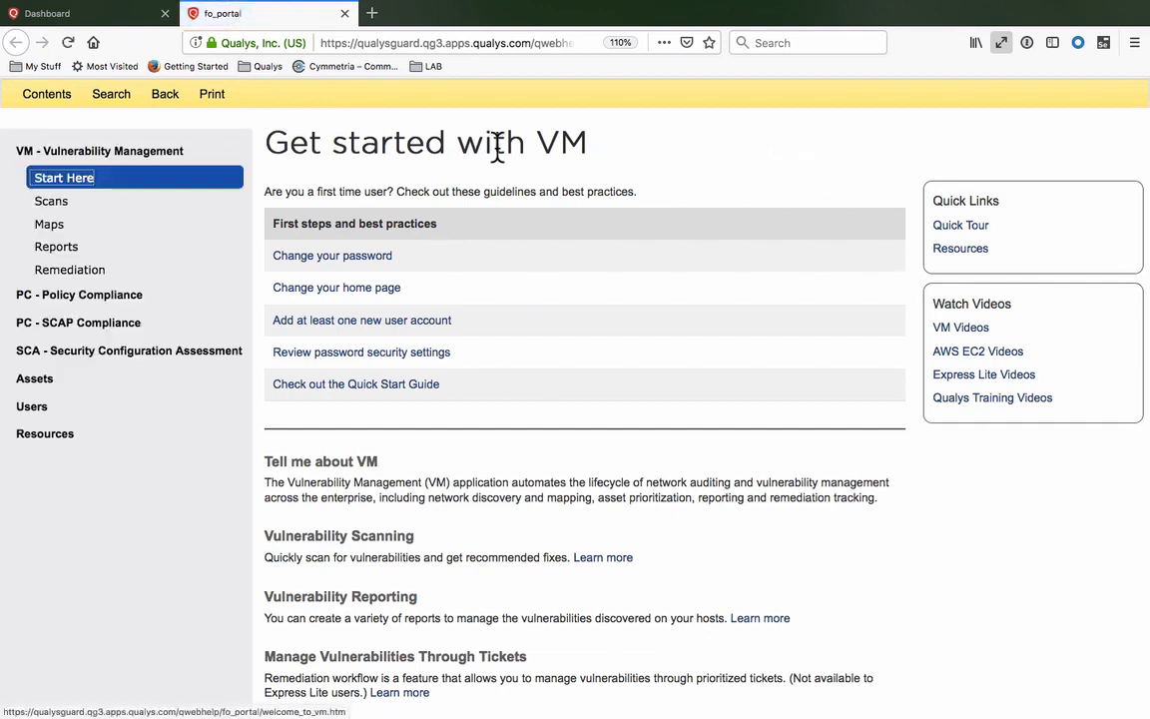
click(118, 100)
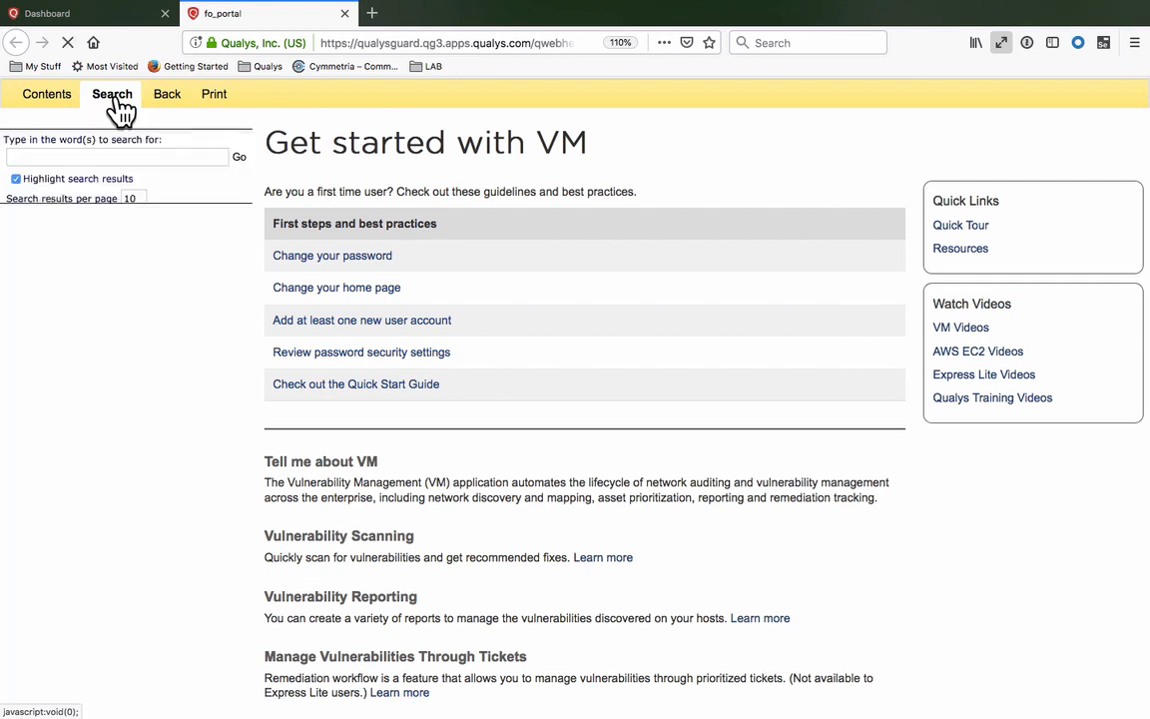
click(118, 155)
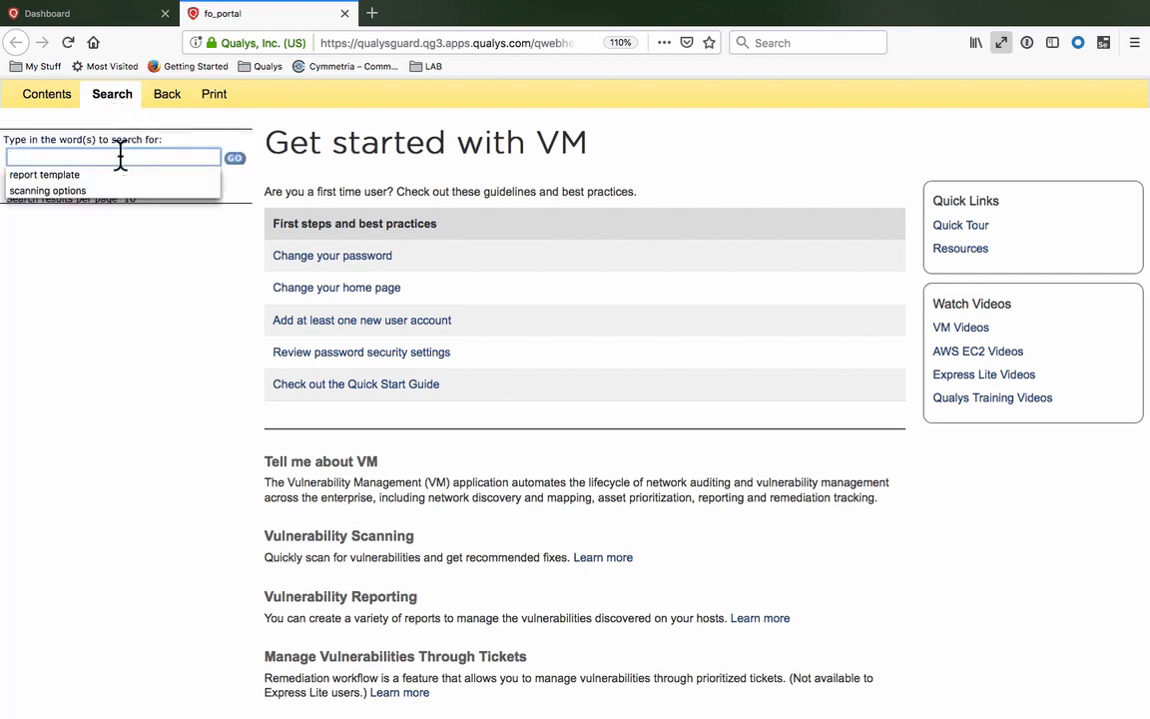
click(112, 176)
click(234, 158)
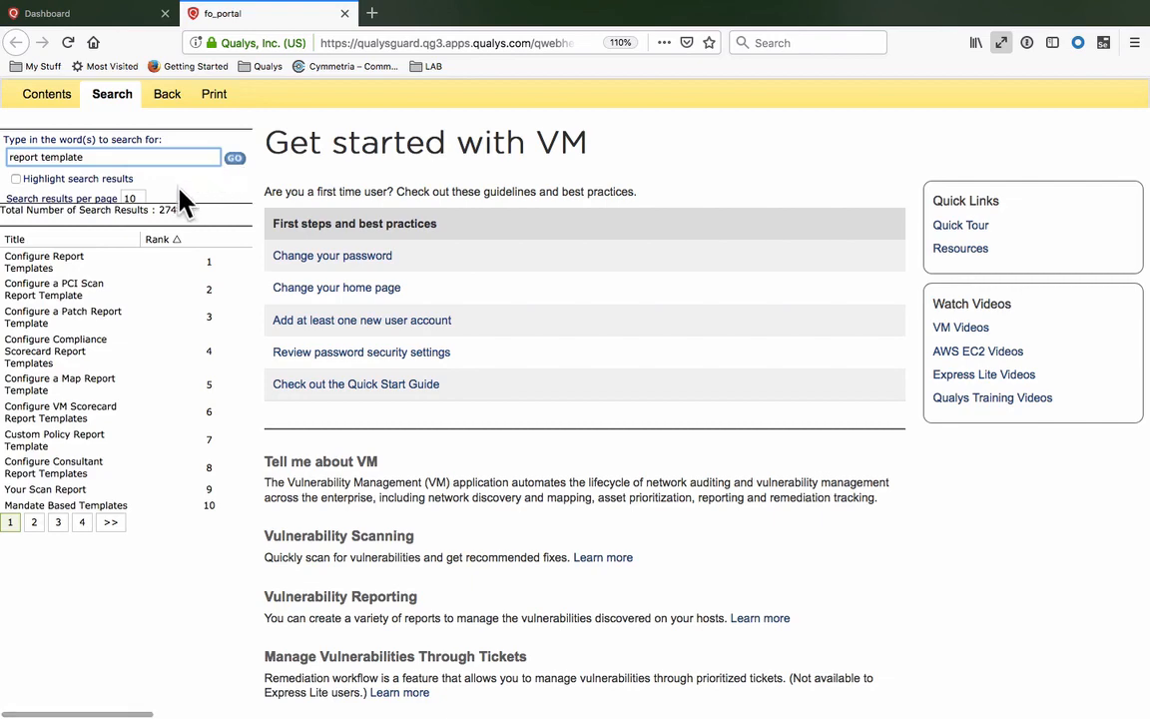
click(72, 262)
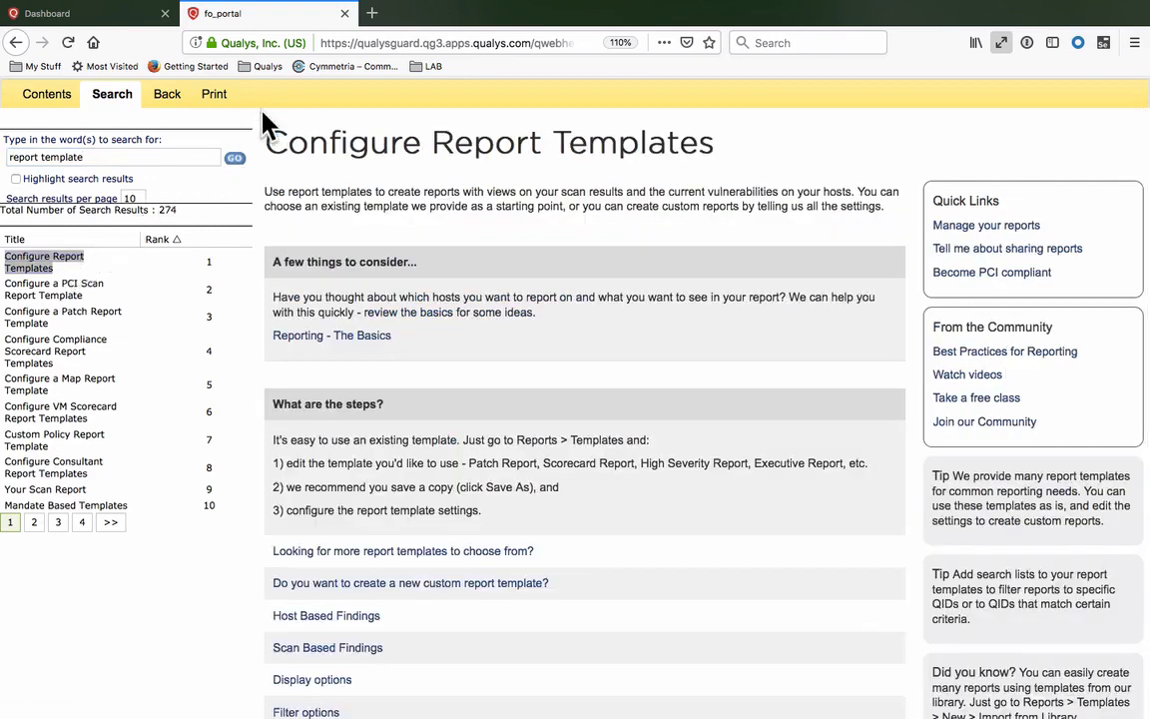
click(344, 13)
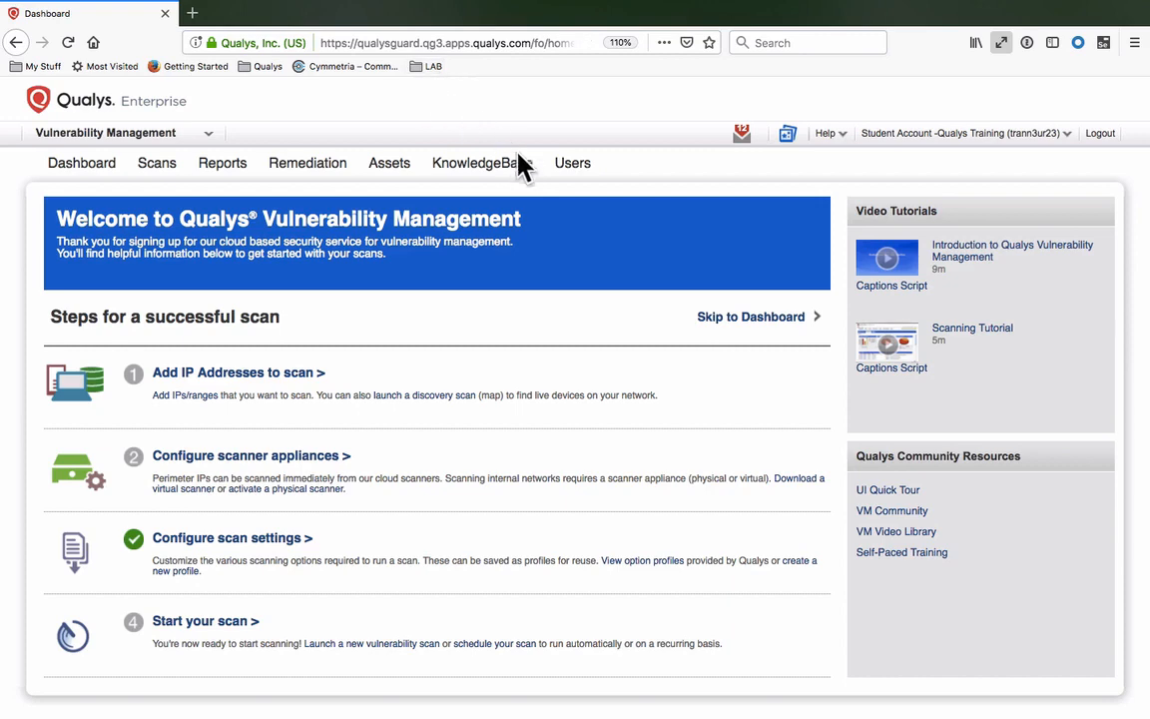
- Review the Users Setup options and account Security Setup settings
click(572, 170)
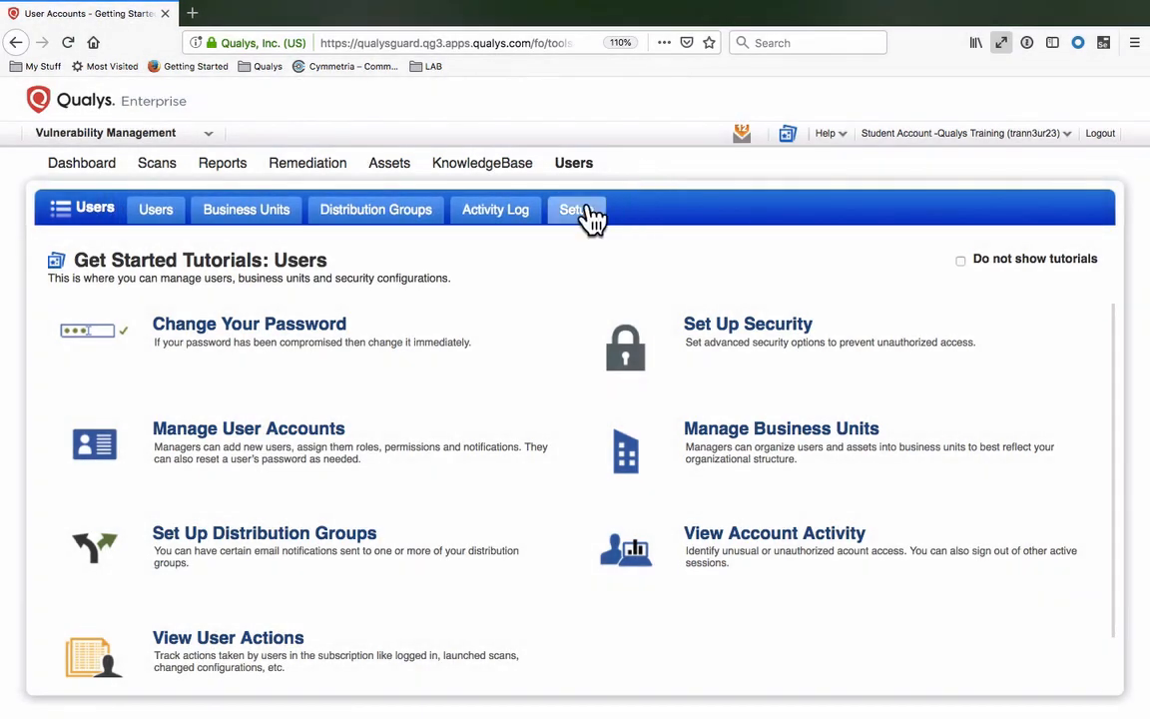
click(577, 210)
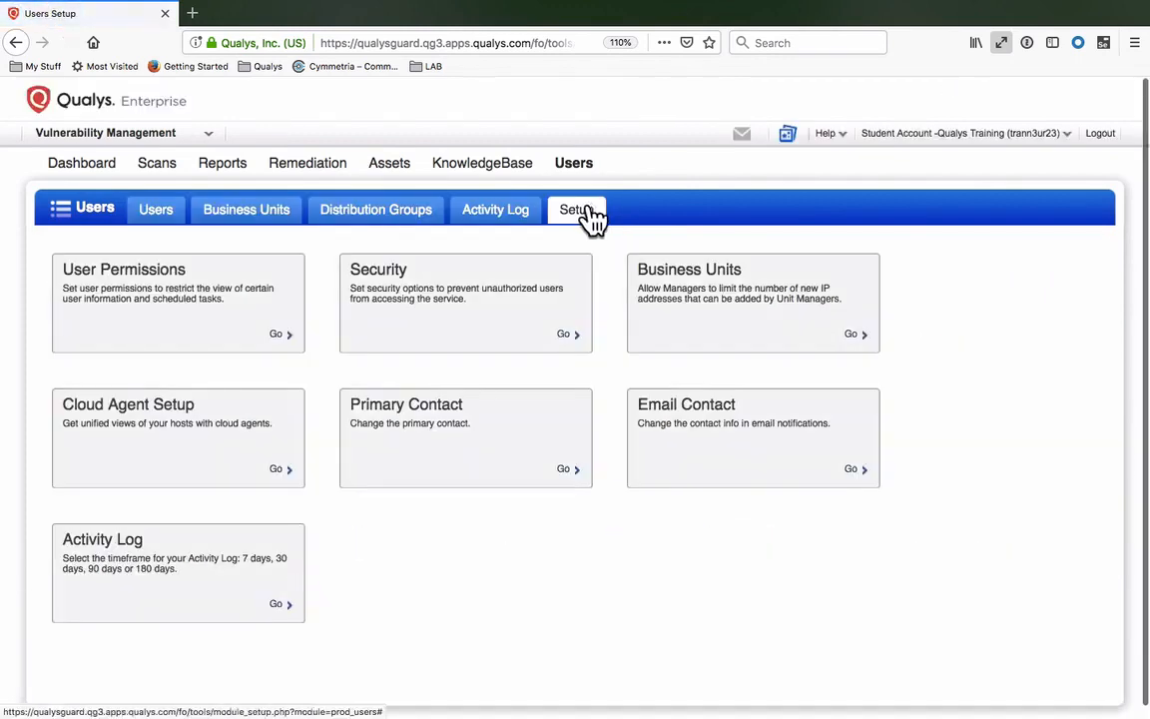
click(497, 325)
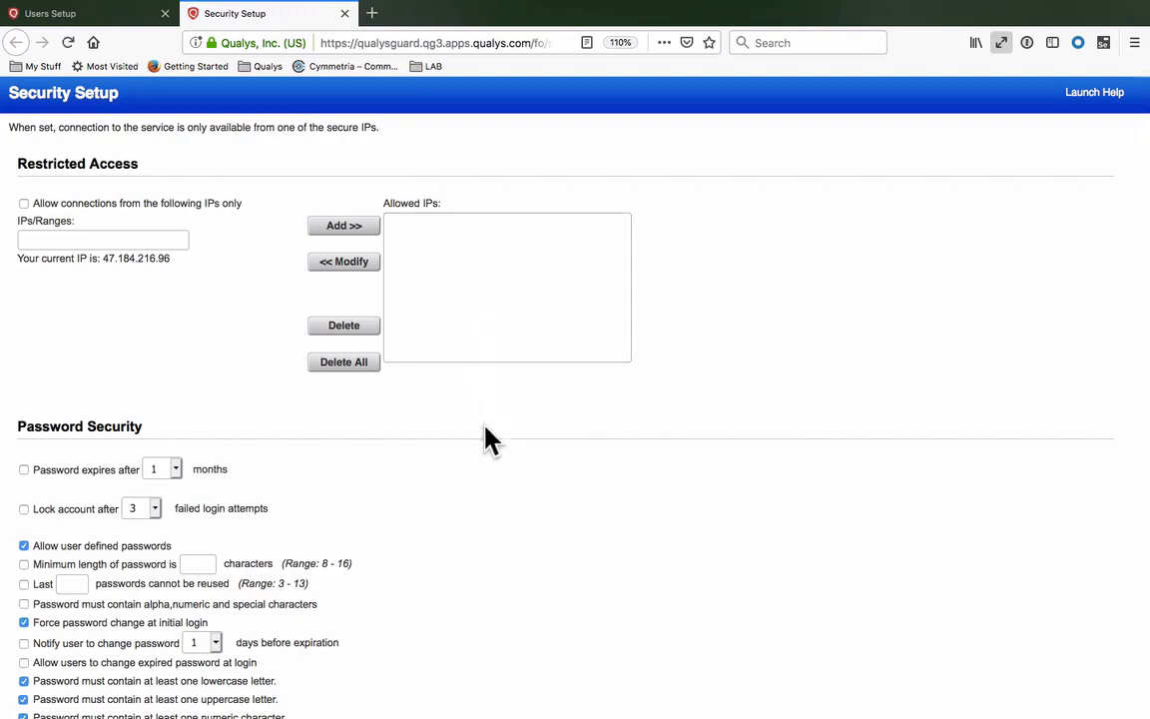
scroll(529, 688, down, 6)
scroll(531, 699, down, 2)
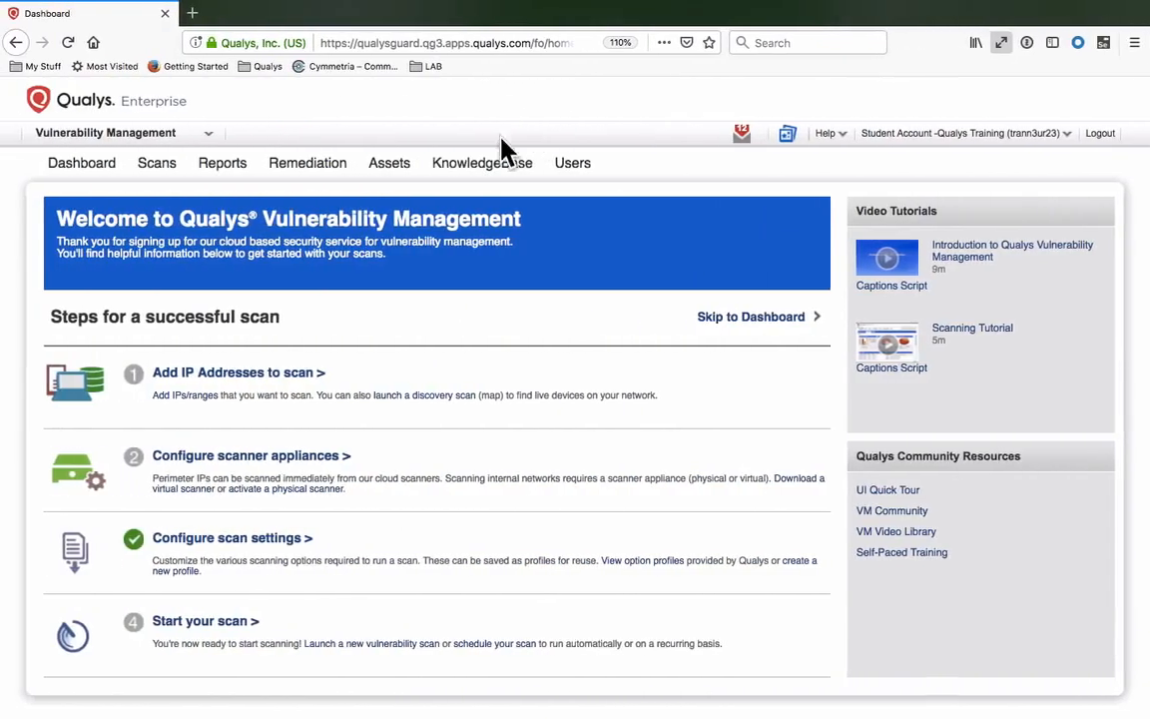
- Go to Assets > Host Assets and expand the New menu for adding hosts
click(414, 179)
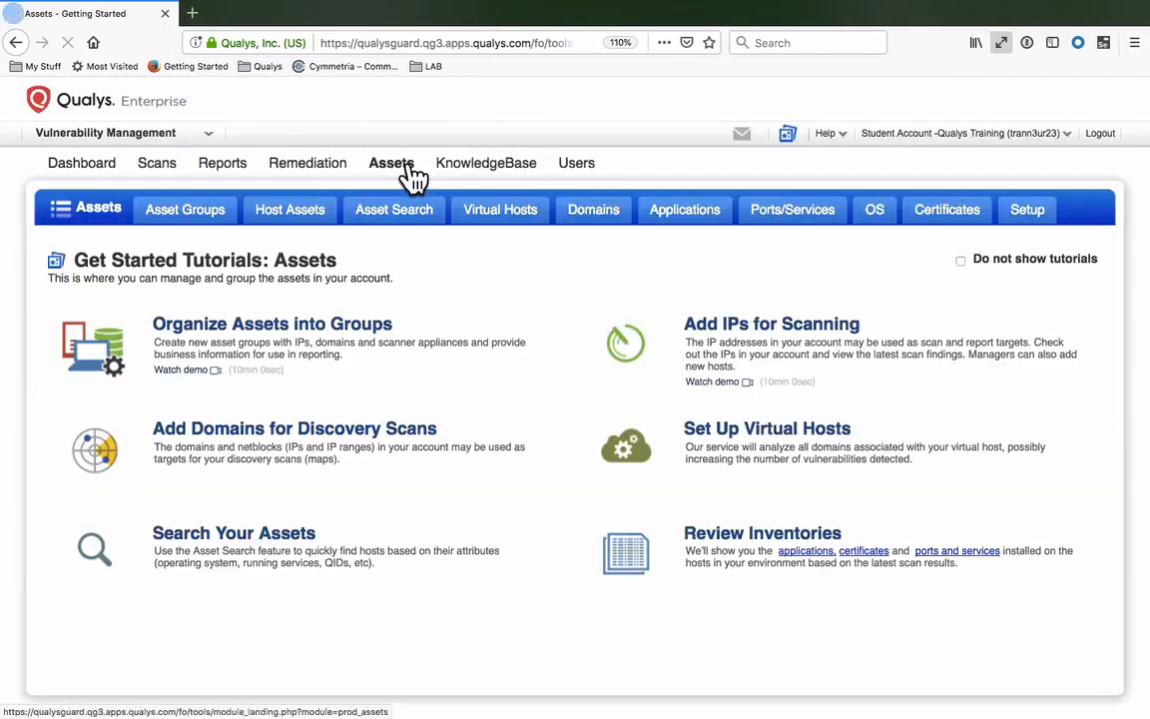
click(326, 217)
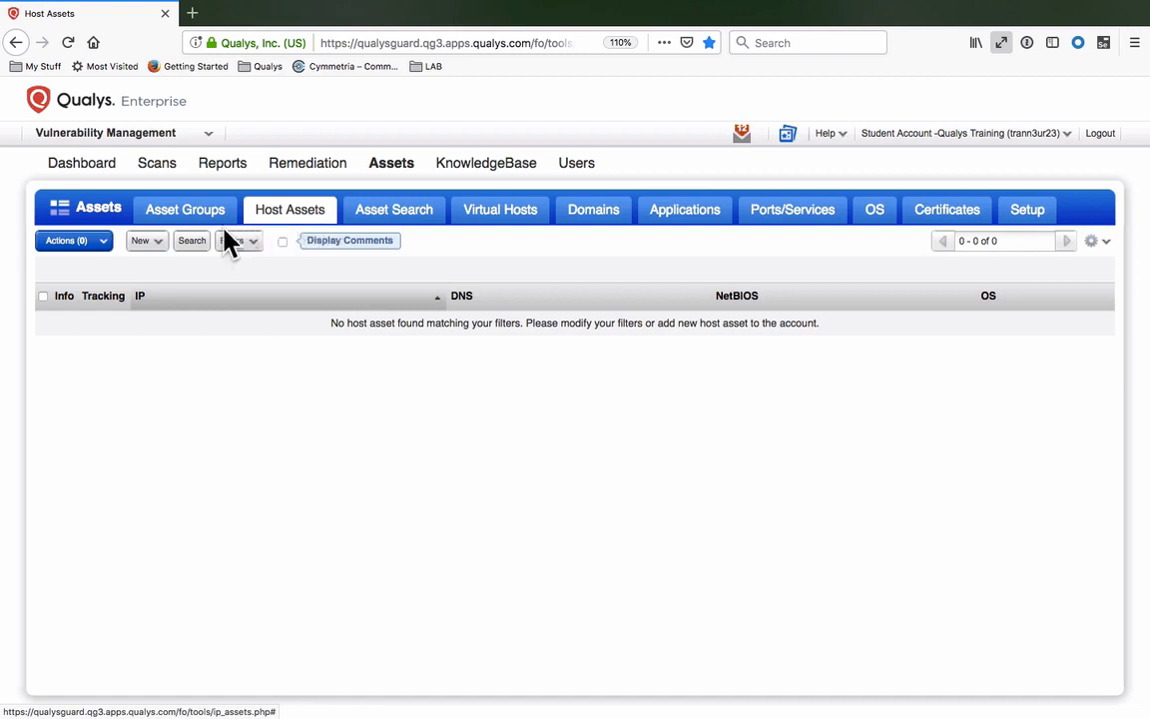
click(168, 249)
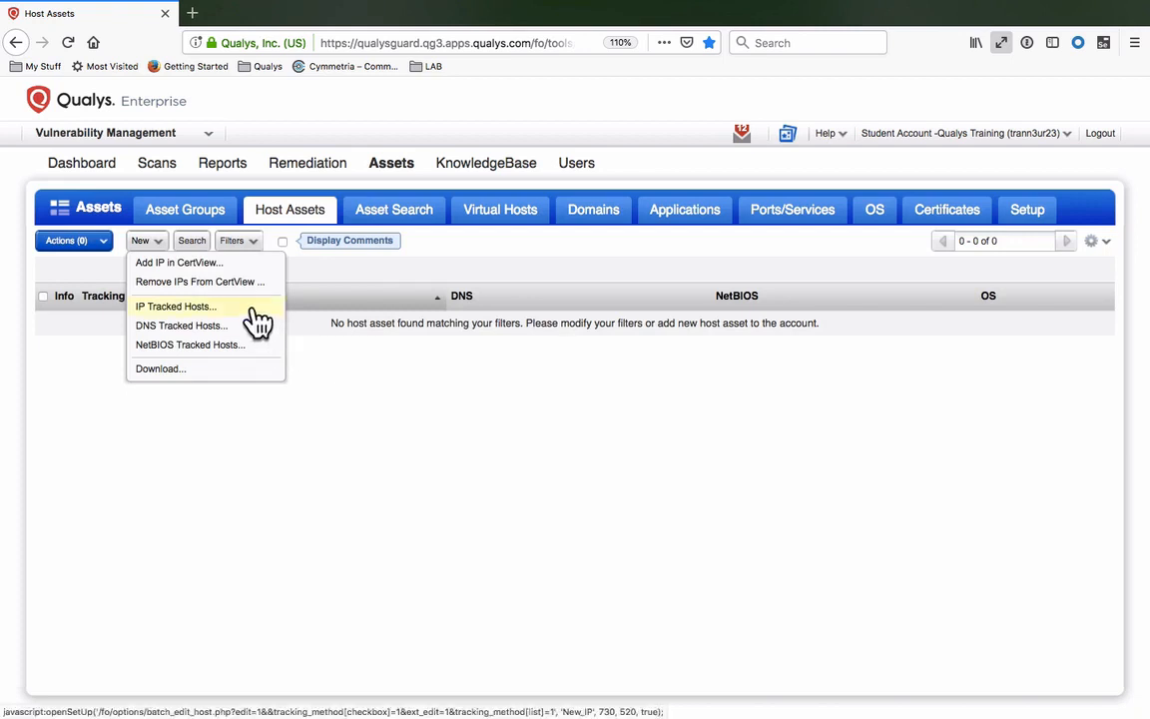
- Add 64.41.200.243-64.41.200.250 as IP Tracked Hosts via the Host IPs field
click(256, 309)
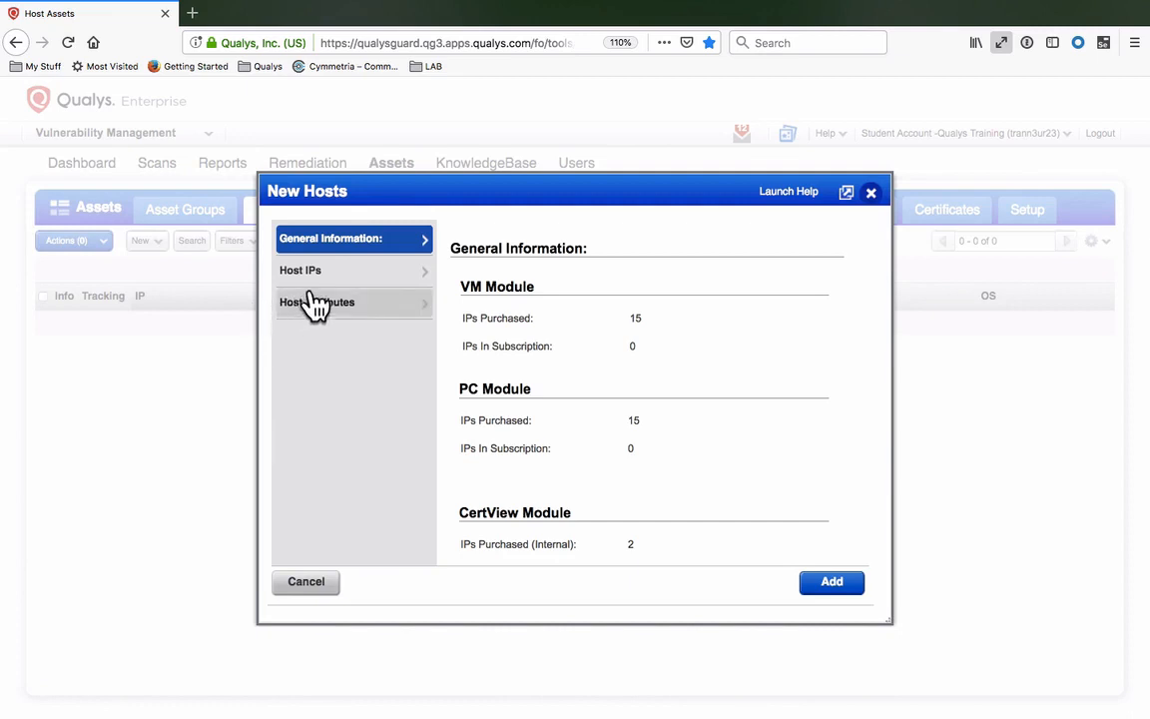
click(349, 278)
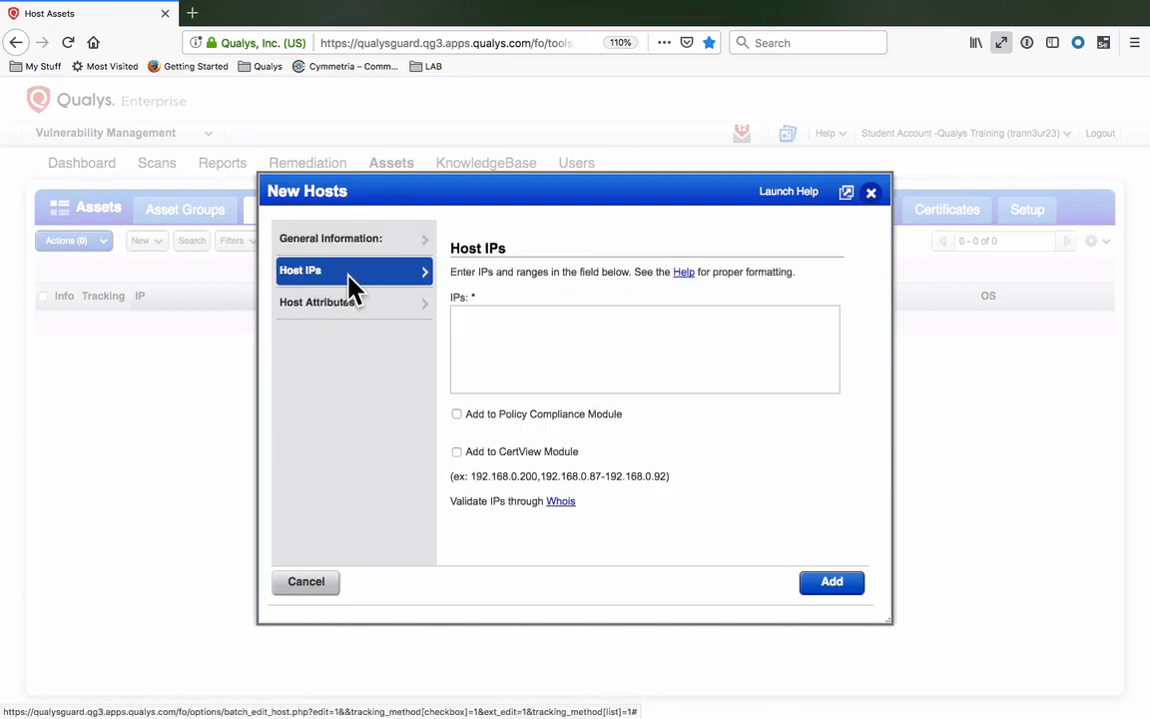
click(534, 337)
text(64.41.200.243-64.41.200.250)
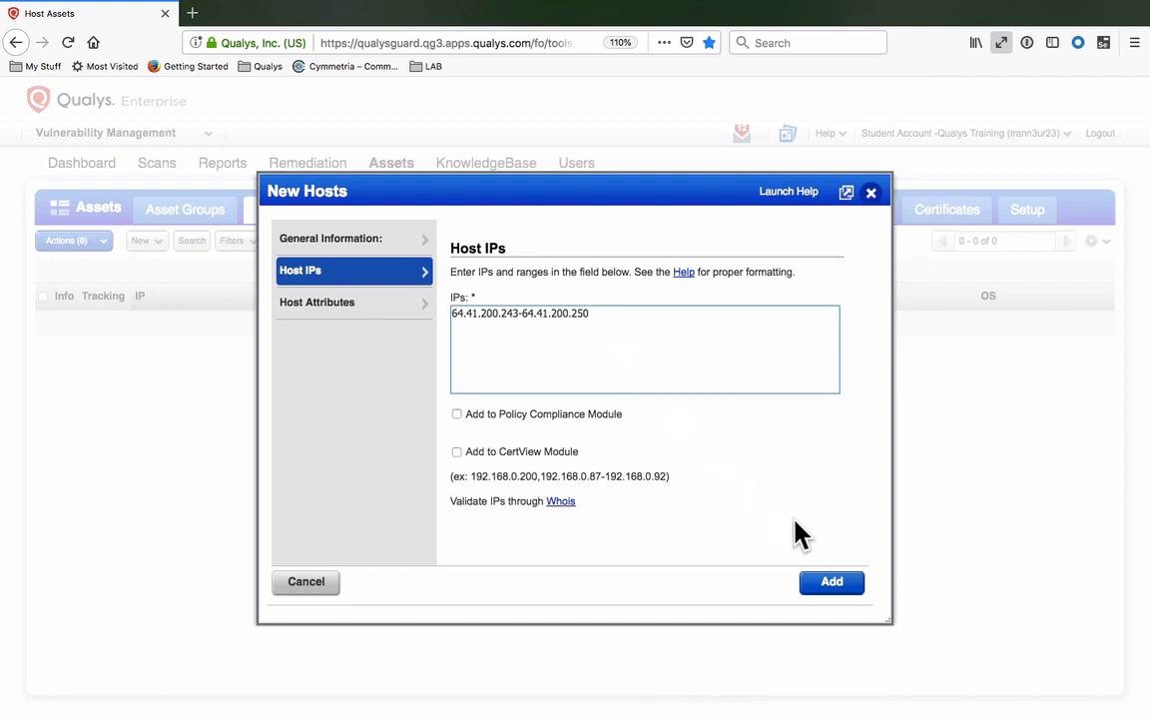
click(832, 584)
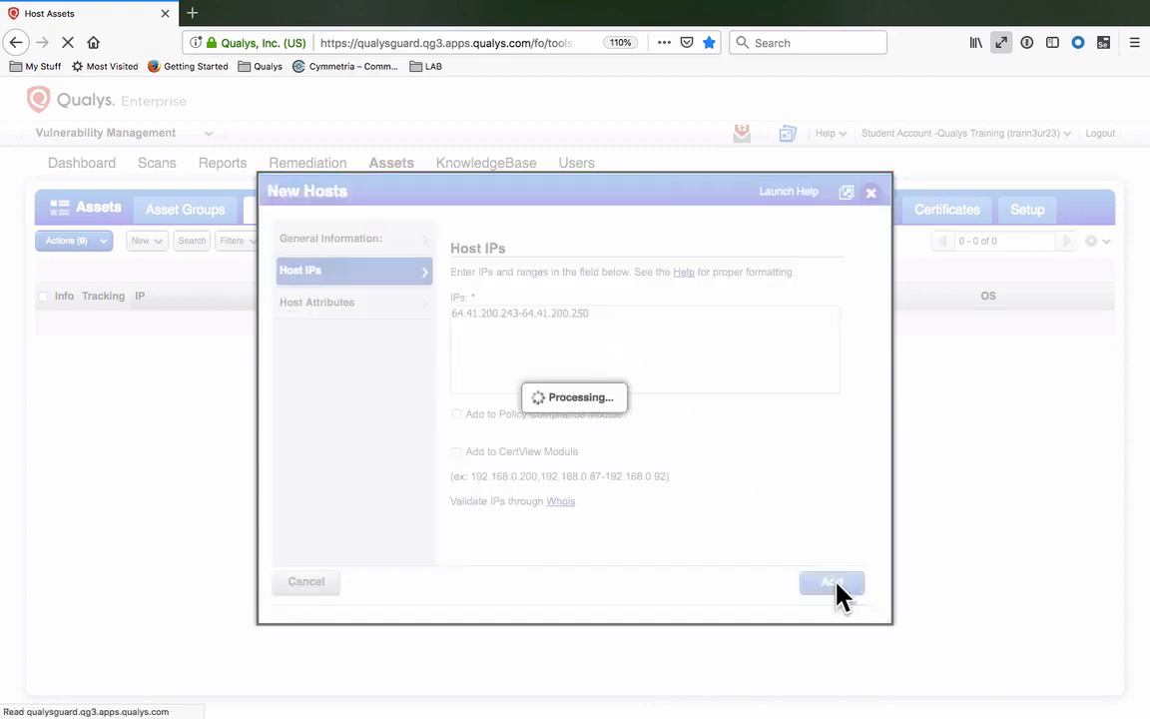
click(831, 583)
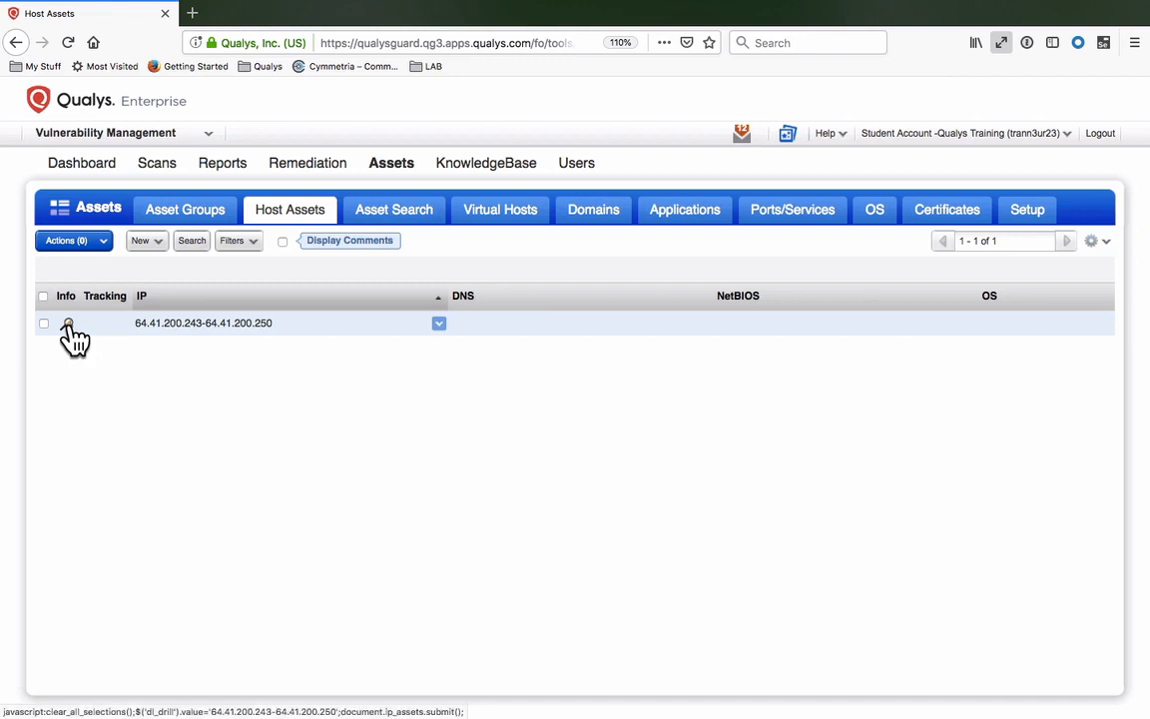
- Bring up Quick Actions for the 64.41.200.243-64.41.200.250 host entry
click(68, 323)
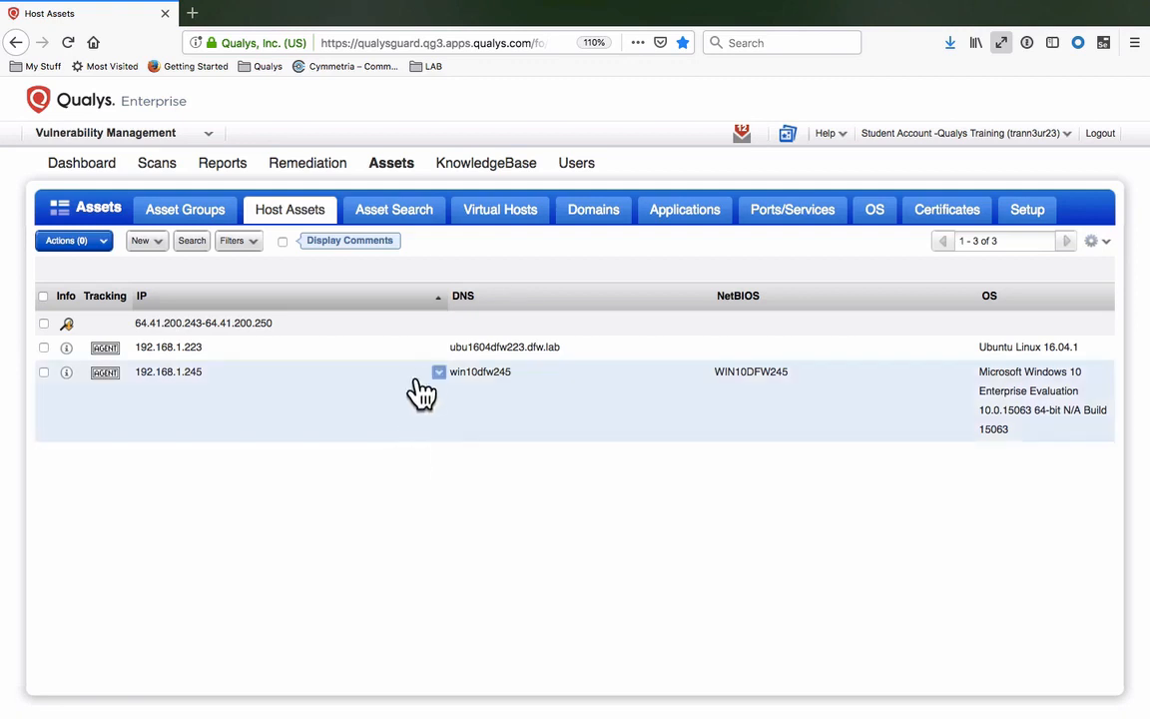
click(439, 327)
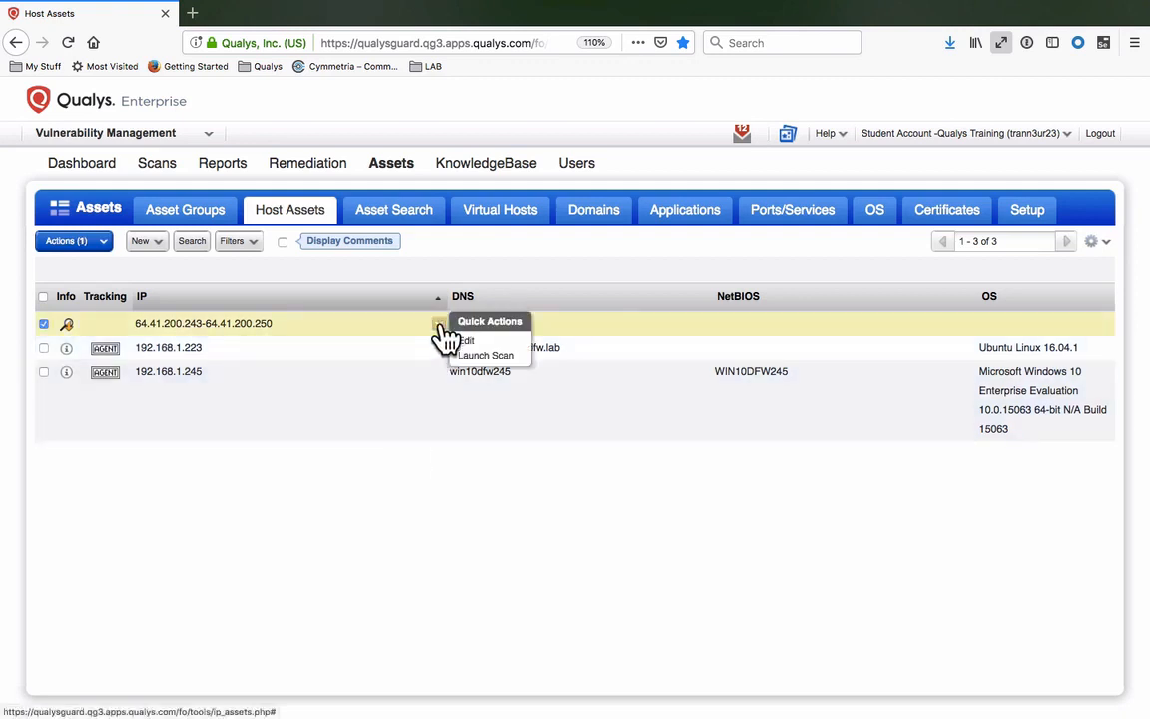
- Launch 'Initial Vulnerability Scan' on the IP range and check it under Scans > Scans
click(527, 362)
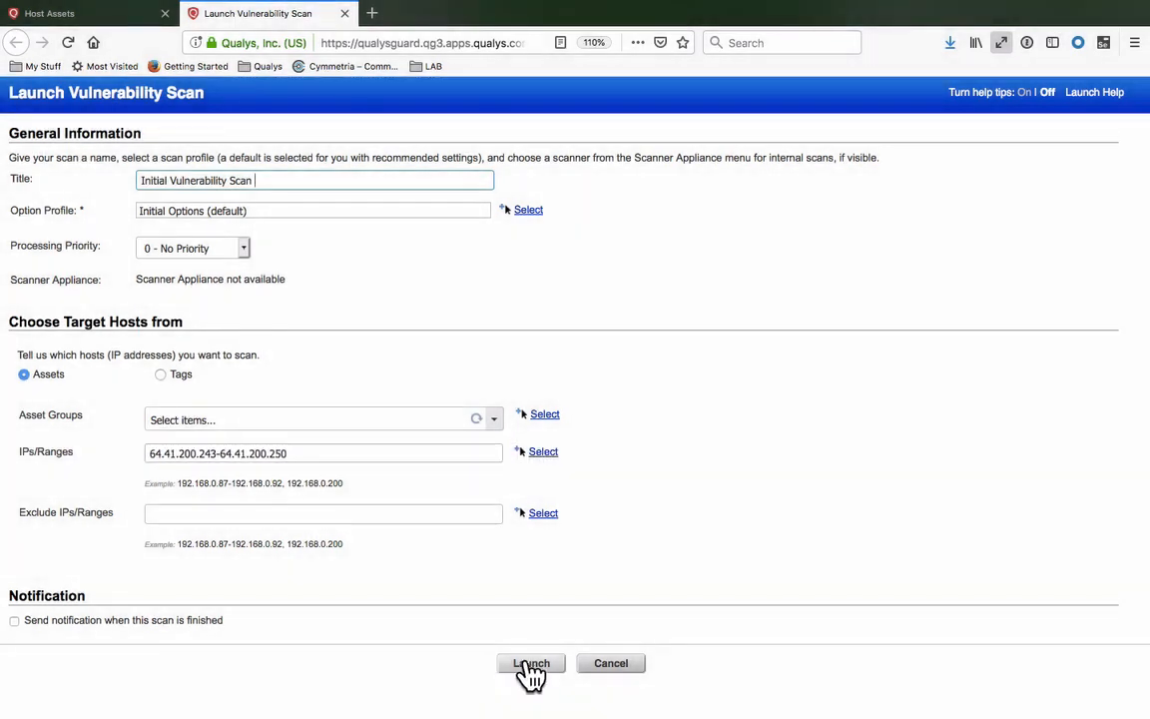
click(555, 664)
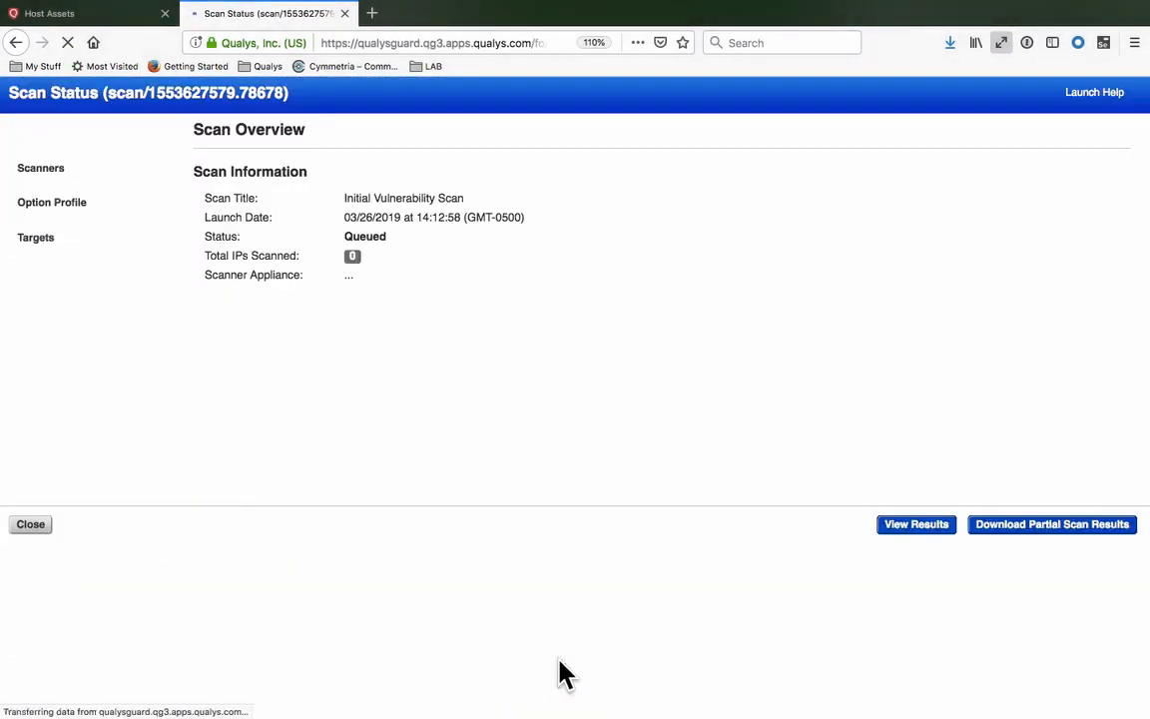
click(32, 526)
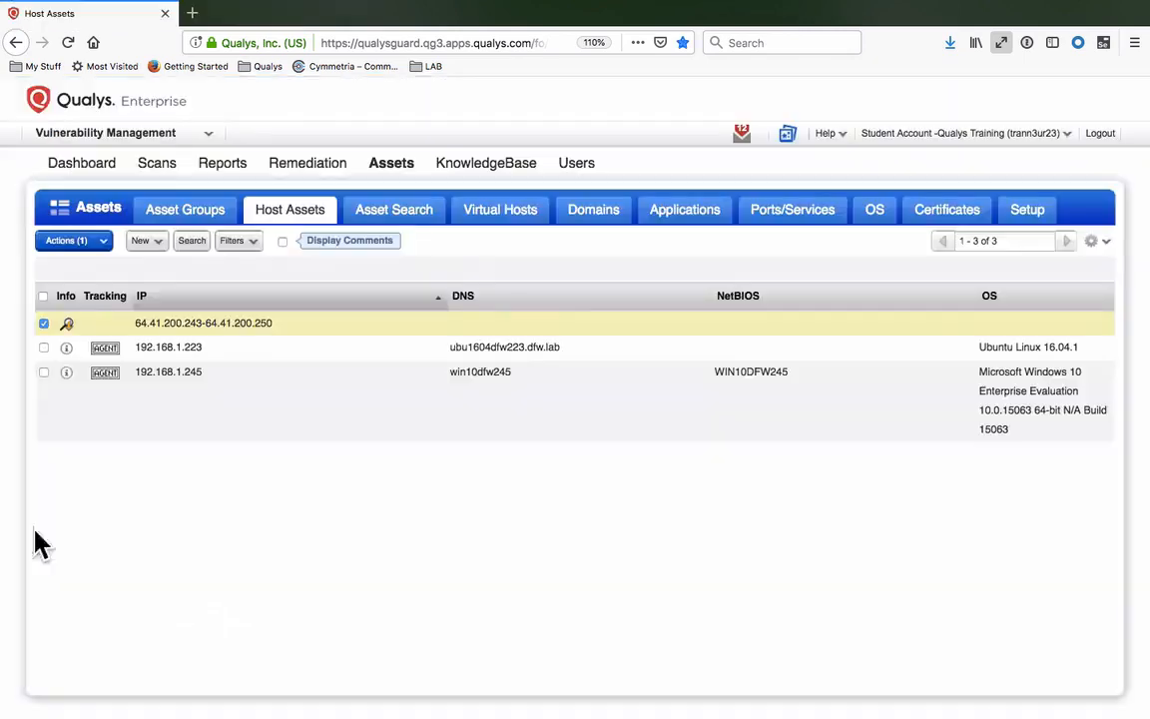
click(159, 168)
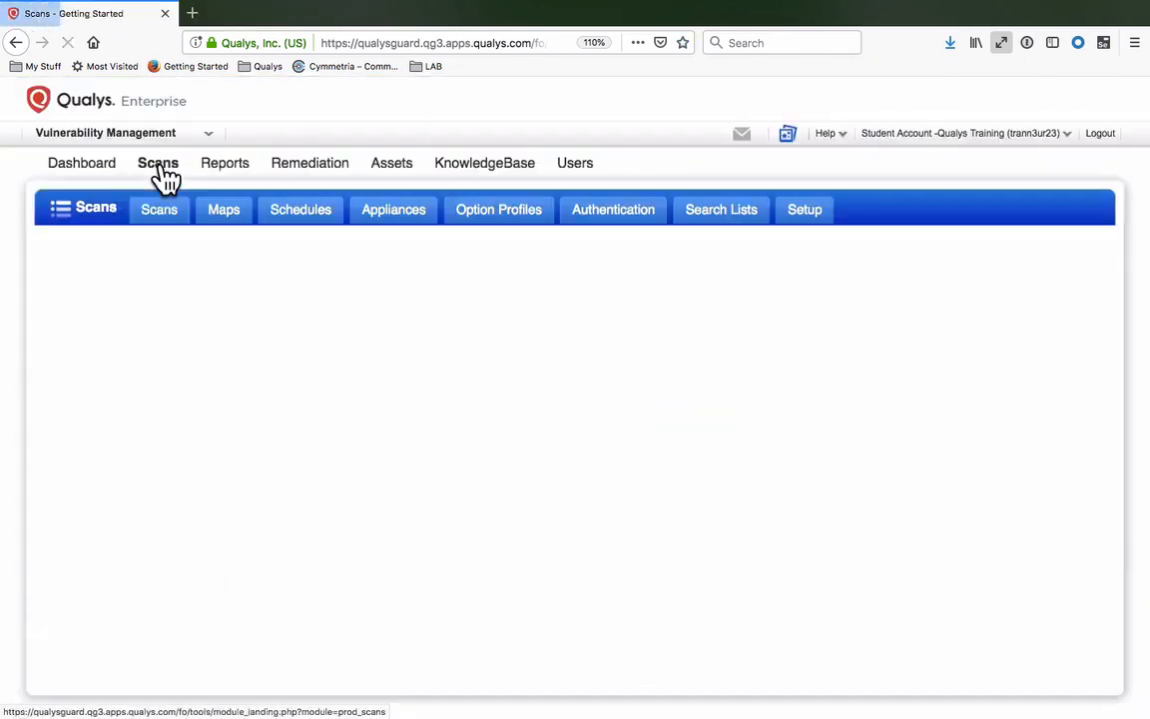
click(163, 214)
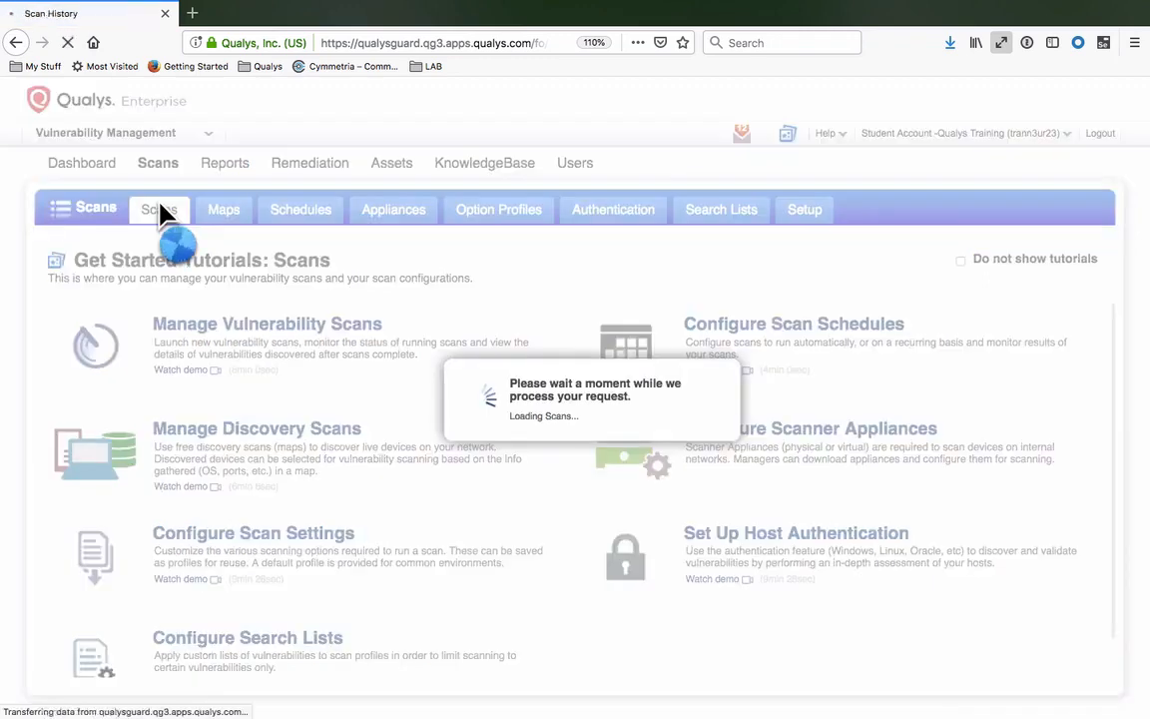